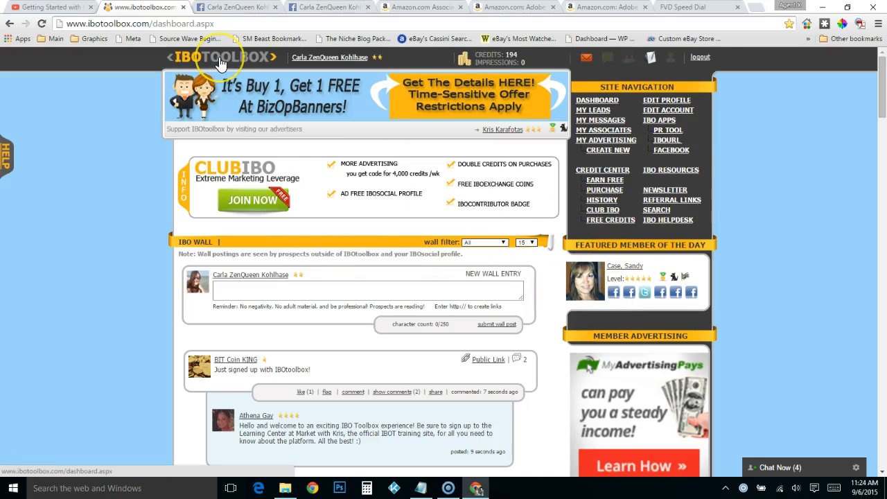
pyautogui.click(597, 173)
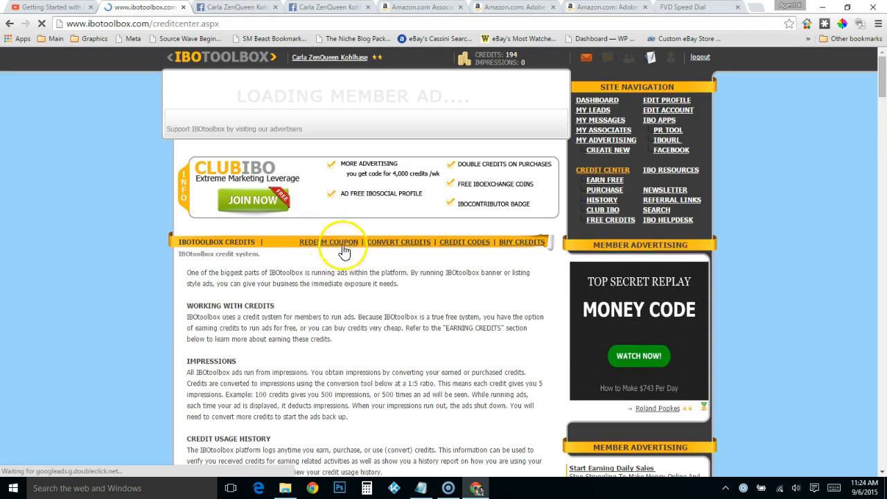
pyautogui.scroll(-2, 370, 272)
pyautogui.scroll(-2, 370, 271)
pyautogui.scroll(-1, 395, 264)
pyautogui.scroll(-5, 409, 259)
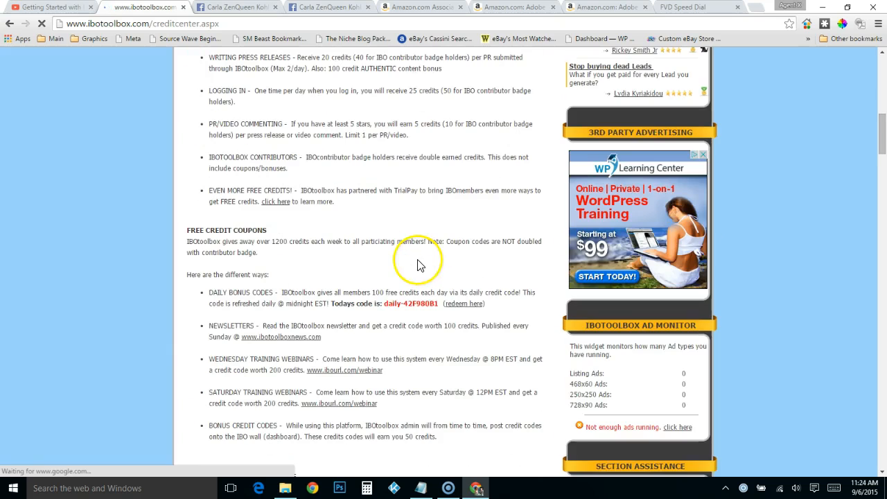
pyautogui.click(386, 305)
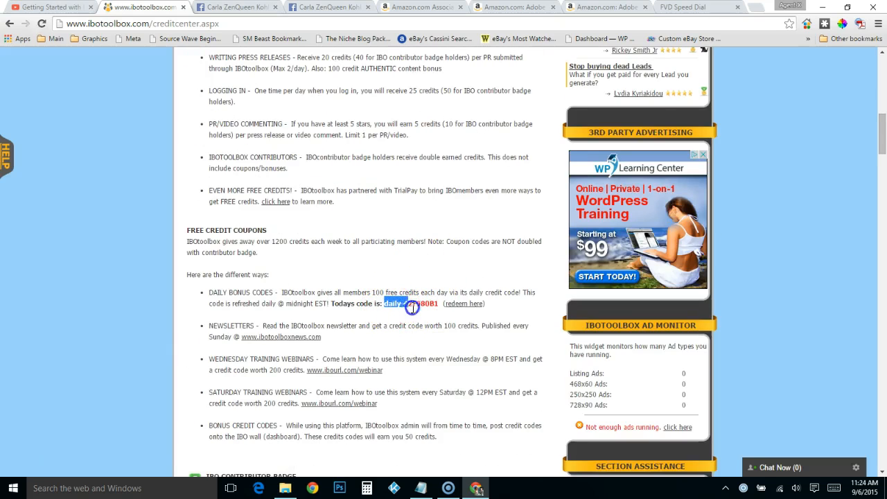
pyautogui.moveTo(412, 308); pyautogui.dragTo(435, 305)
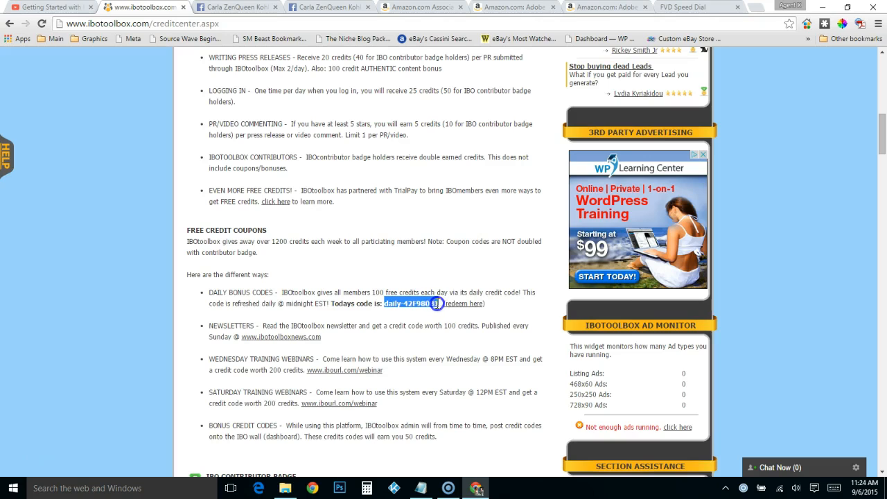
pyautogui.rightClick(432, 304)
# - Paste daily-42F980B1 into the coupon code field and tick the participation checkbox
pyautogui.click(453, 312)
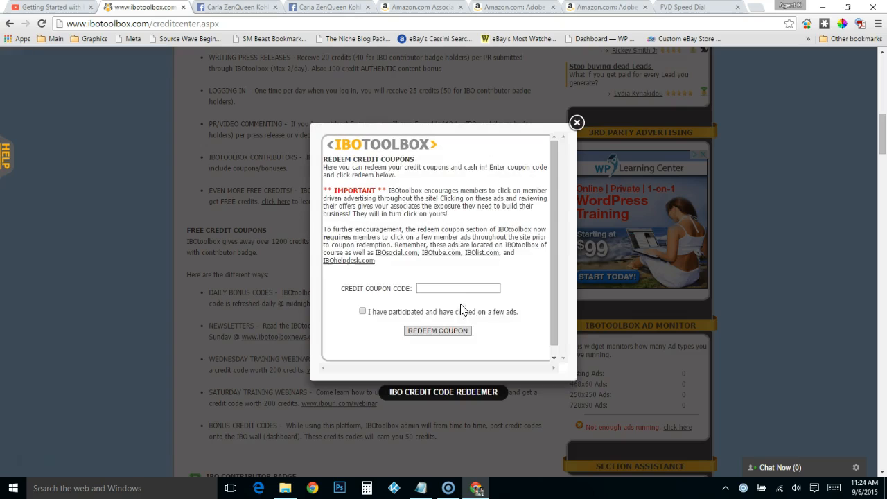
pyautogui.click(434, 290)
pyautogui.rightClick(433, 290)
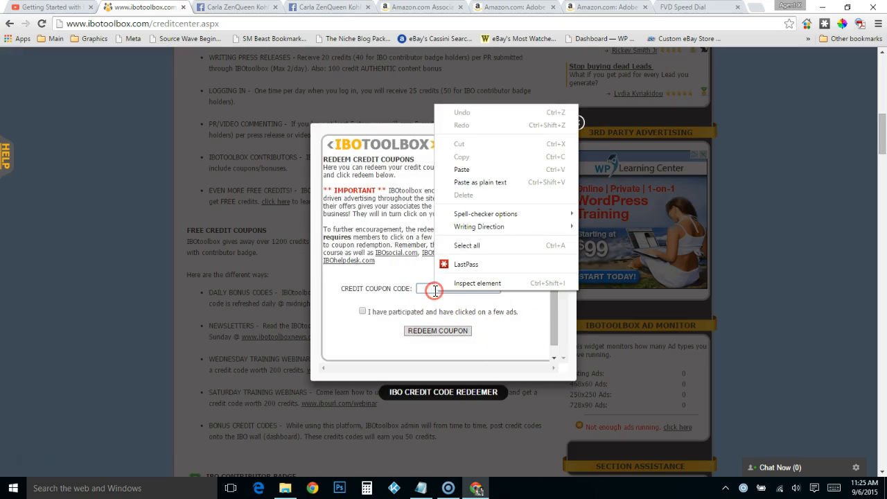
pyautogui.click(475, 170)
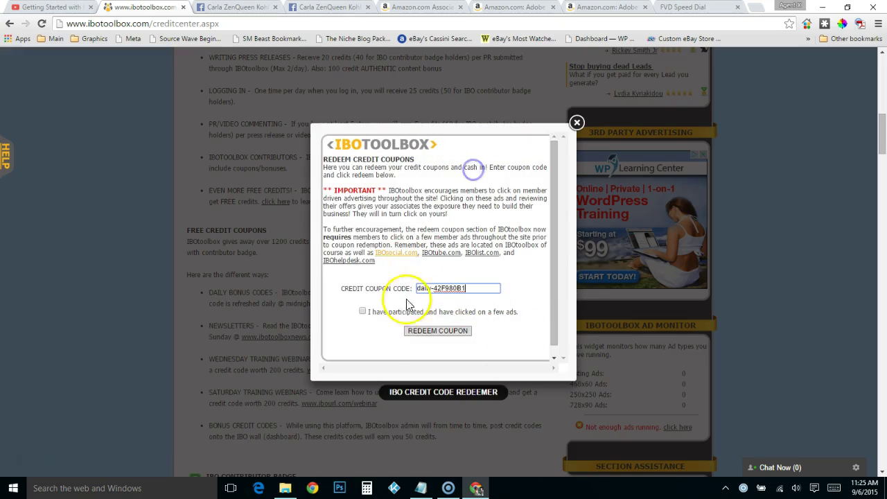
pyautogui.click(362, 311)
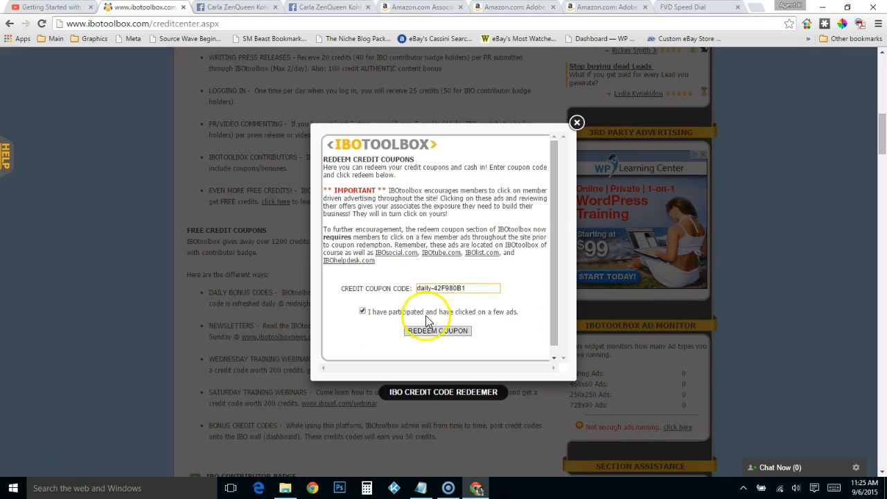
# - Submit the coupon for redemption; it is rejected as already used today
pyautogui.click(425, 198)
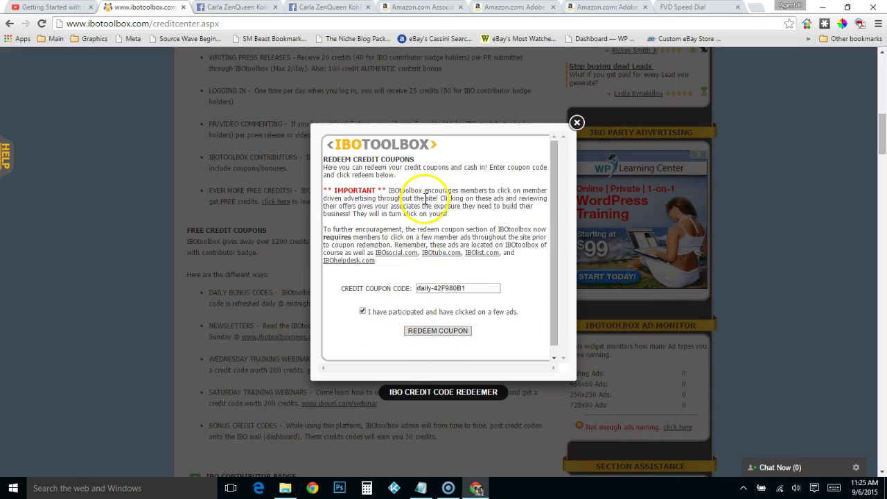
pyautogui.click(426, 333)
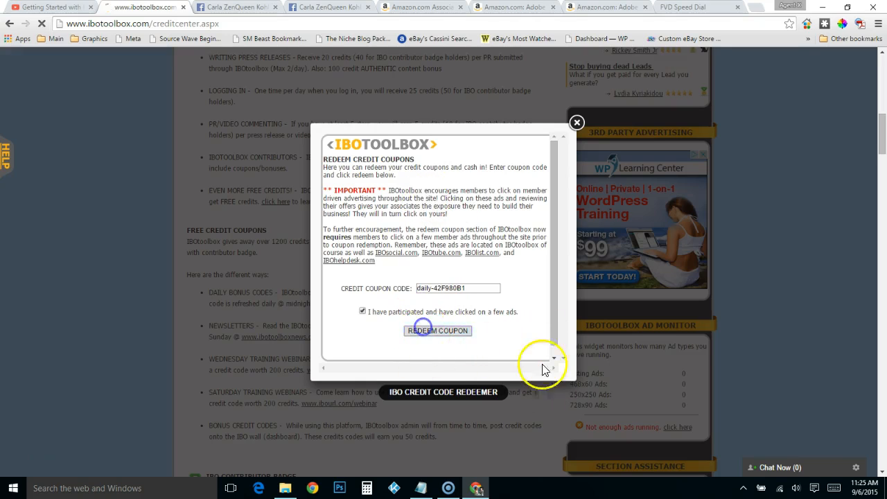
pyautogui.click(563, 356)
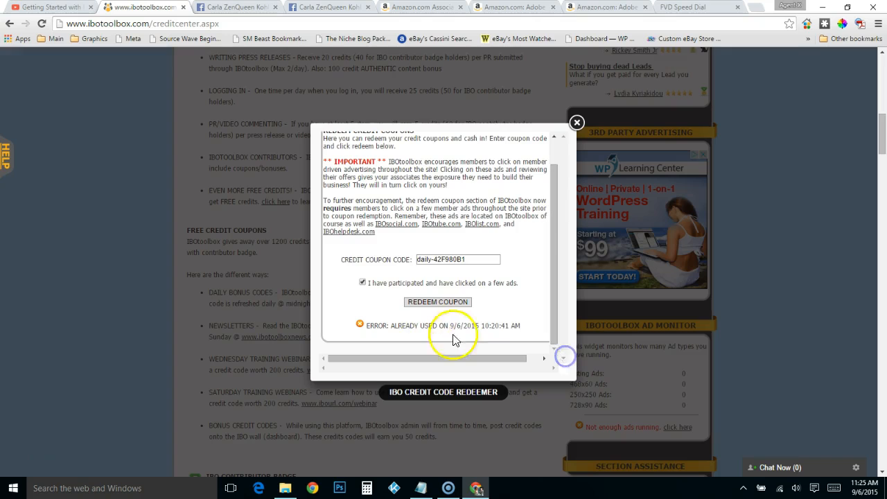
# - Close the Redeem Credit Coupons popup and check the header balance of 194 credits
pyautogui.click(576, 122)
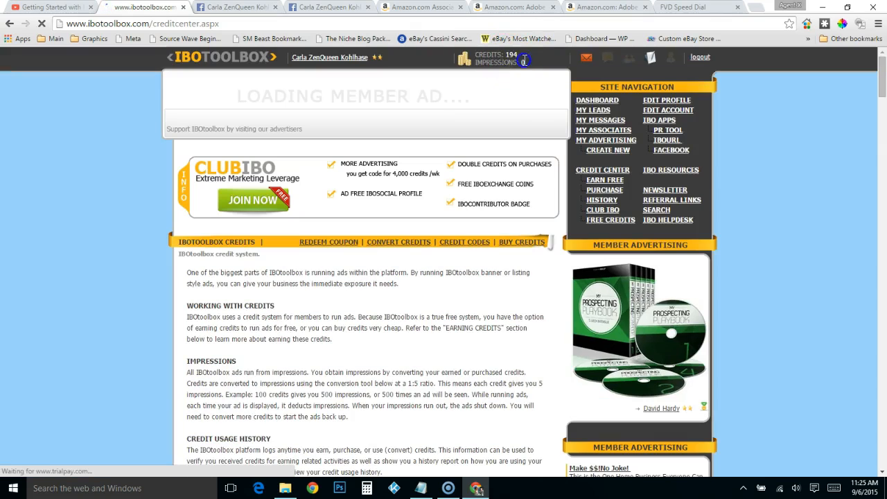
pyautogui.moveTo(505, 54); pyautogui.dragTo(525, 56)
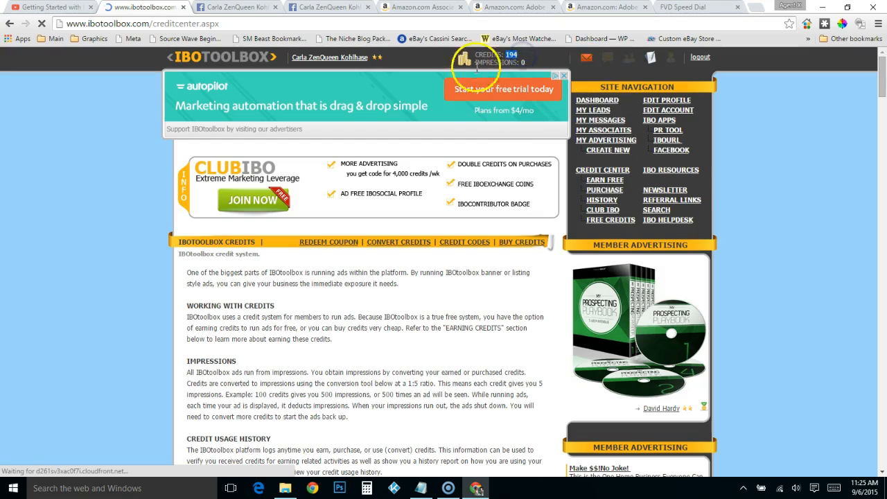
pyautogui.click(563, 64)
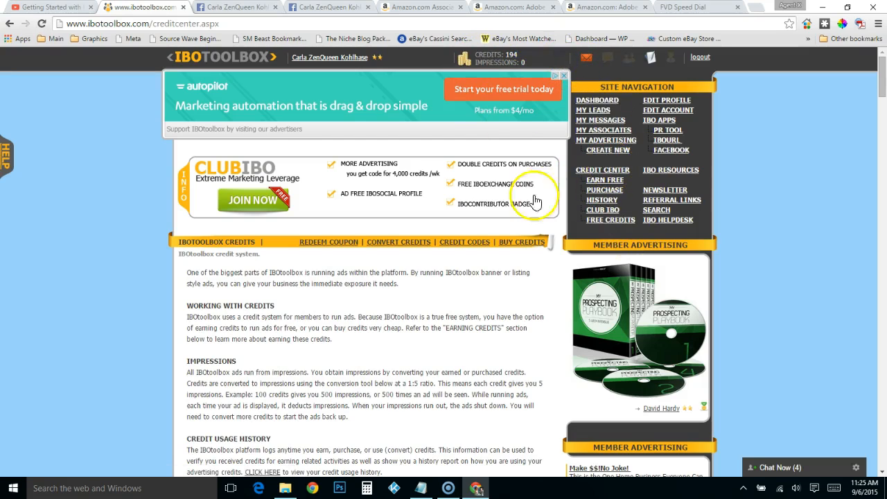
# - Convert 100 credits into 500 impressions, leaving 94 credits
pyautogui.click(401, 242)
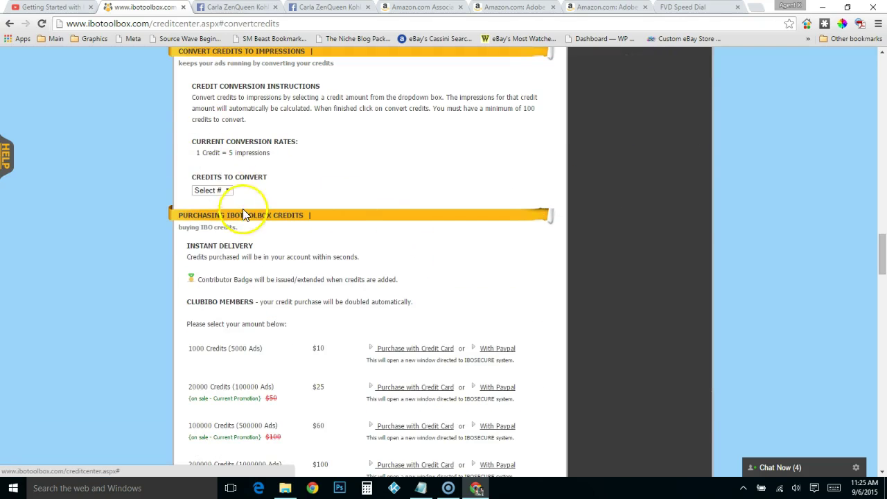
pyautogui.click(226, 189)
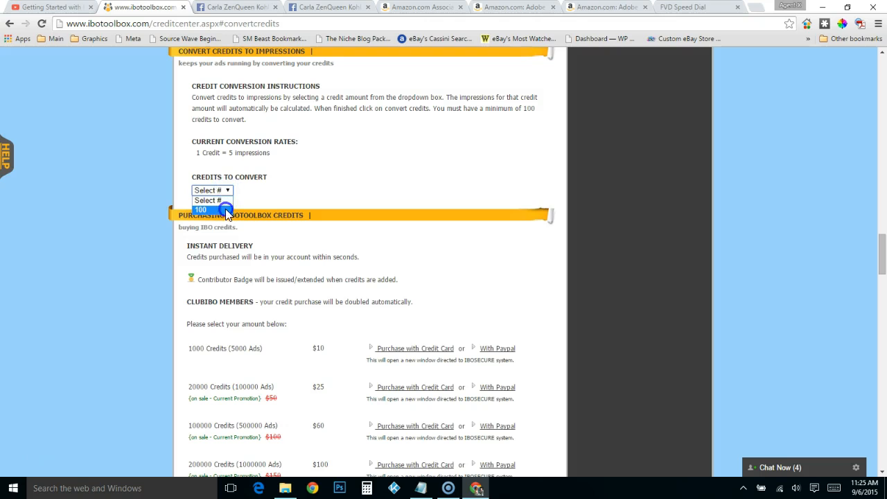
pyautogui.click(227, 210)
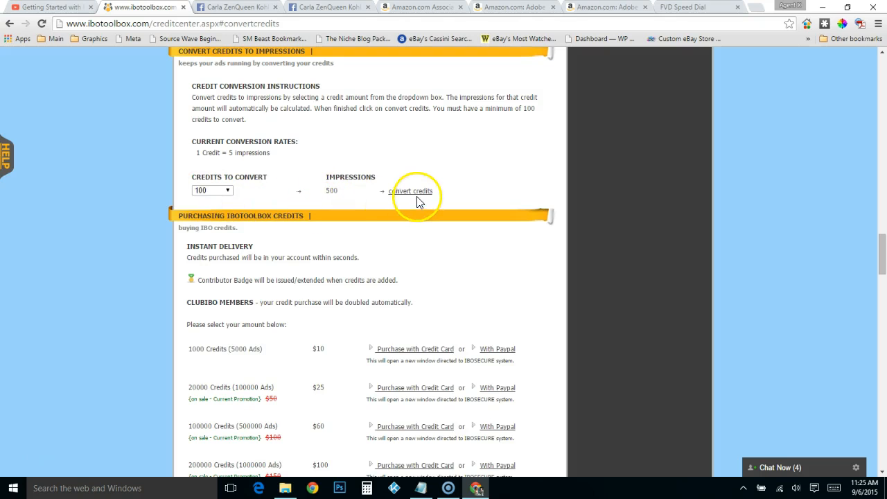
pyautogui.click(417, 197)
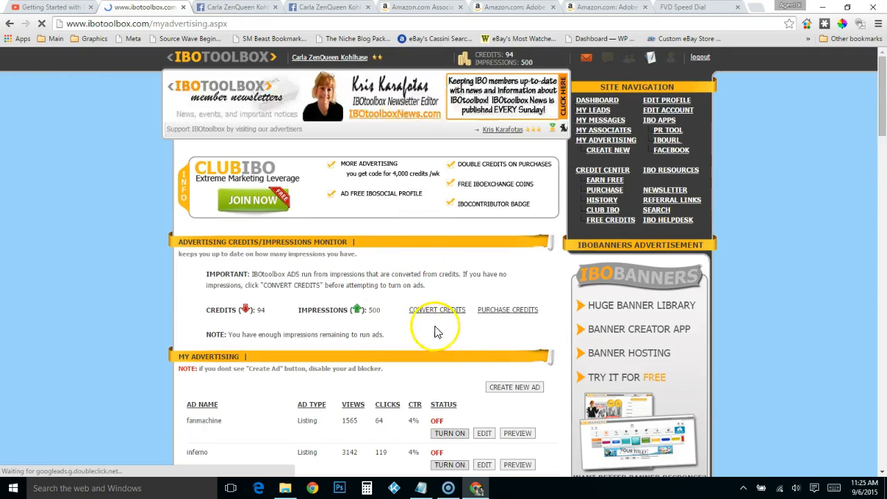
pyautogui.scroll(-2, 437, 325)
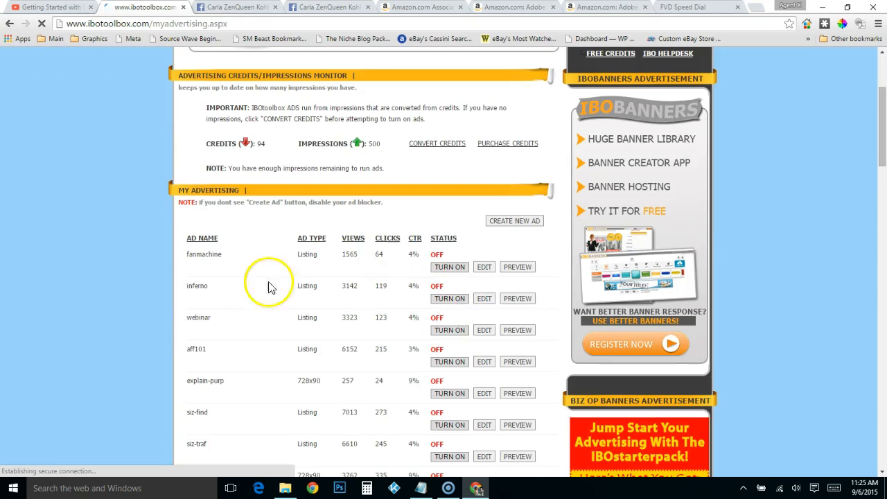
# - Turn on the fanmachine, inferno and webinar listing ads so they show RUNNING
pyautogui.click(450, 267)
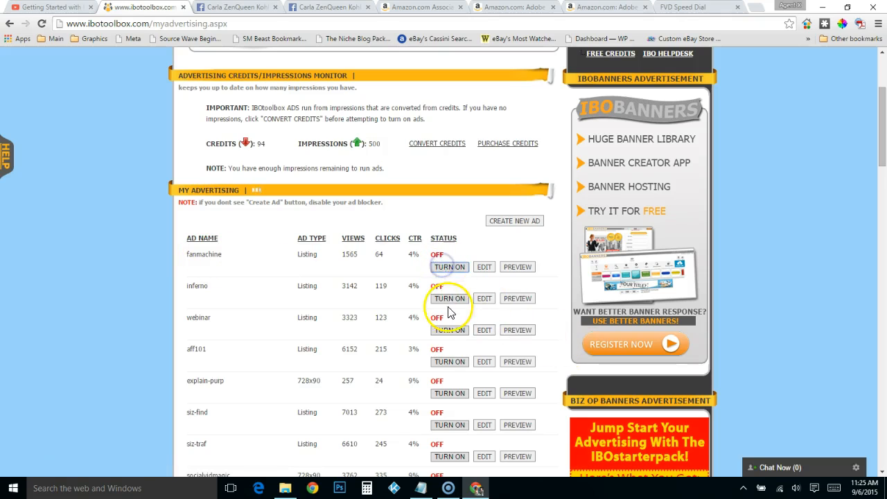
pyautogui.click(444, 299)
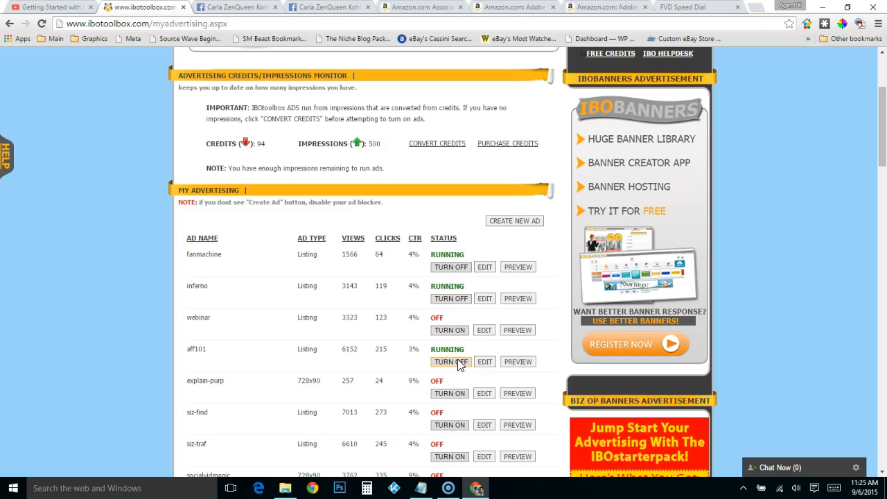
pyautogui.click(444, 331)
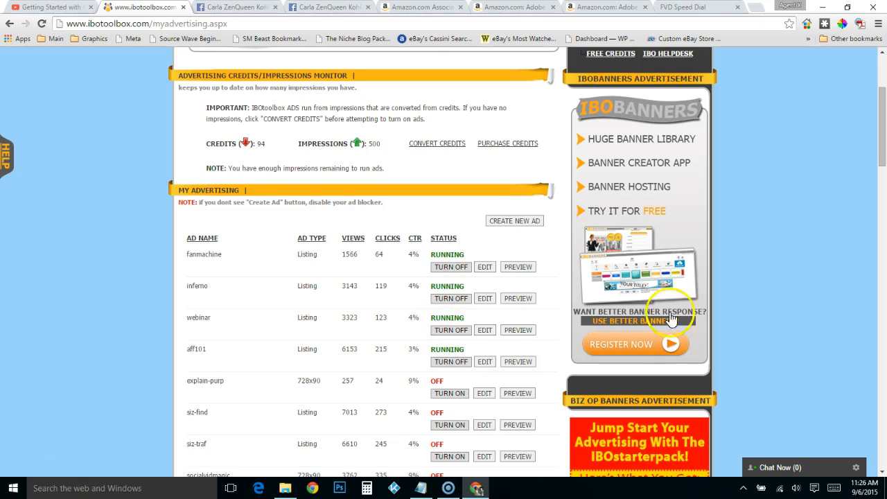
pyautogui.scroll(-3, 798, 317)
pyautogui.scroll(-6, 797, 318)
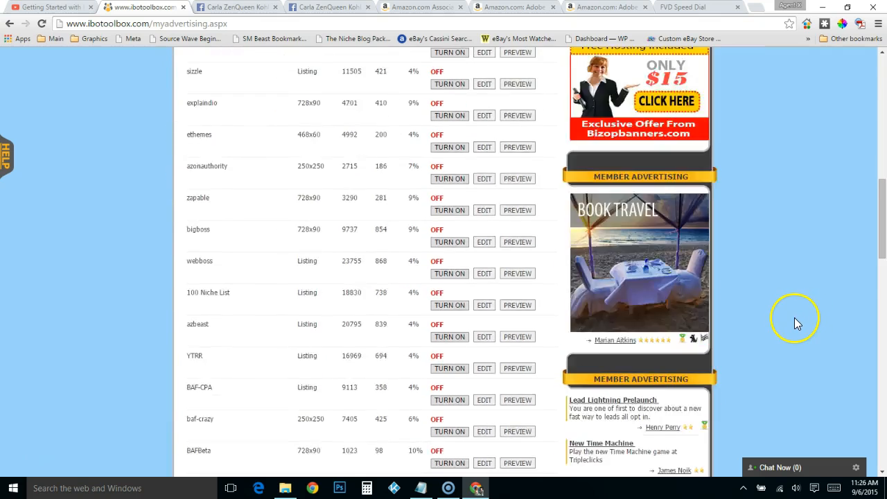
pyautogui.scroll(-3, 794, 317)
pyautogui.scroll(-2, 793, 318)
pyautogui.scroll(-1, 791, 319)
pyautogui.scroll(-2, 791, 320)
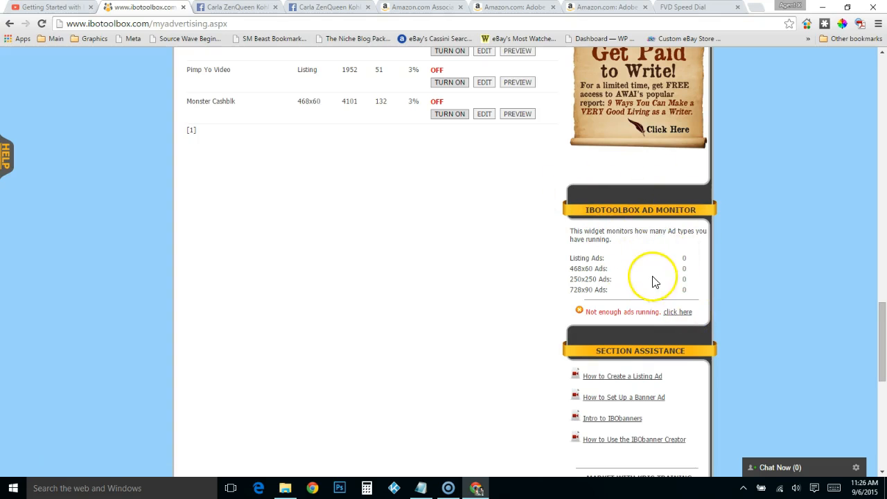
pyautogui.scroll(5, 822, 293)
pyautogui.scroll(5, 760, 290)
pyautogui.scroll(5, 748, 284)
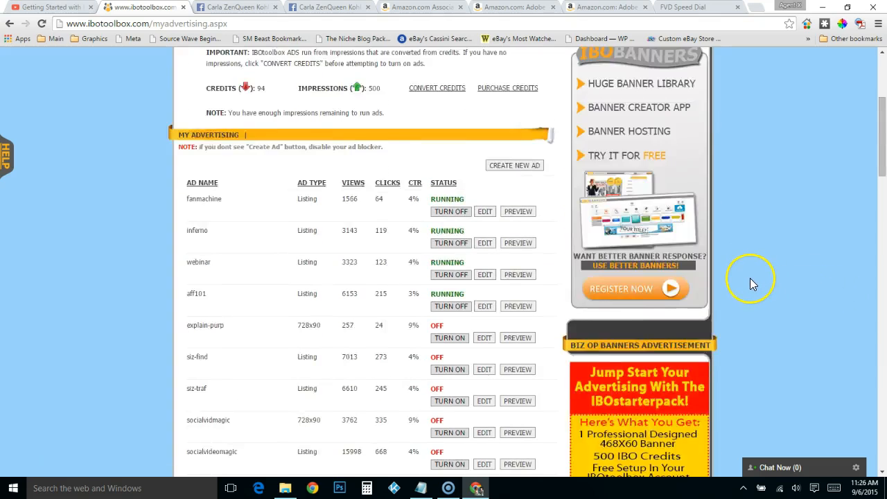
pyautogui.scroll(3, 701, 220)
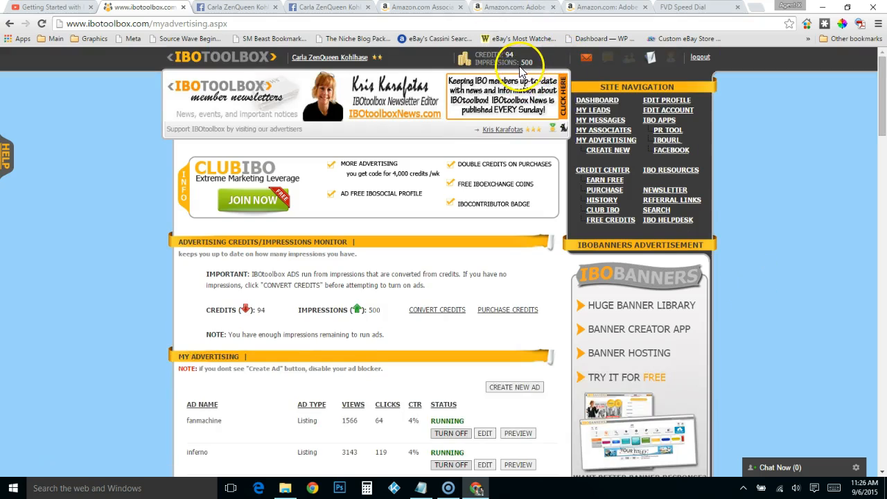